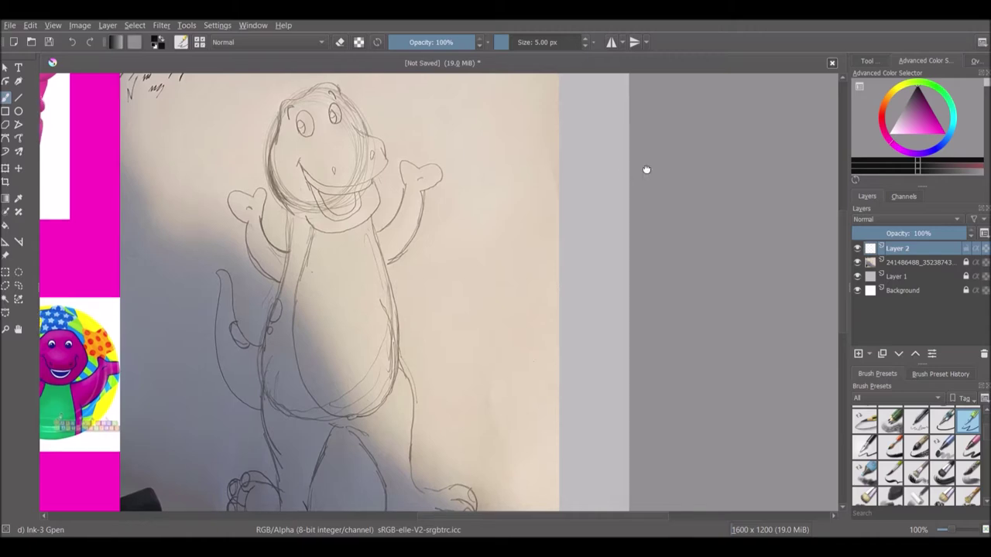
# Ink the dinosaur's brows, eyes, snout, nostrils and mouth over the sketch with the 5 px Ink-3 Gpen brush on Layer 2.
pyautogui.scroll(3, 674, 155)
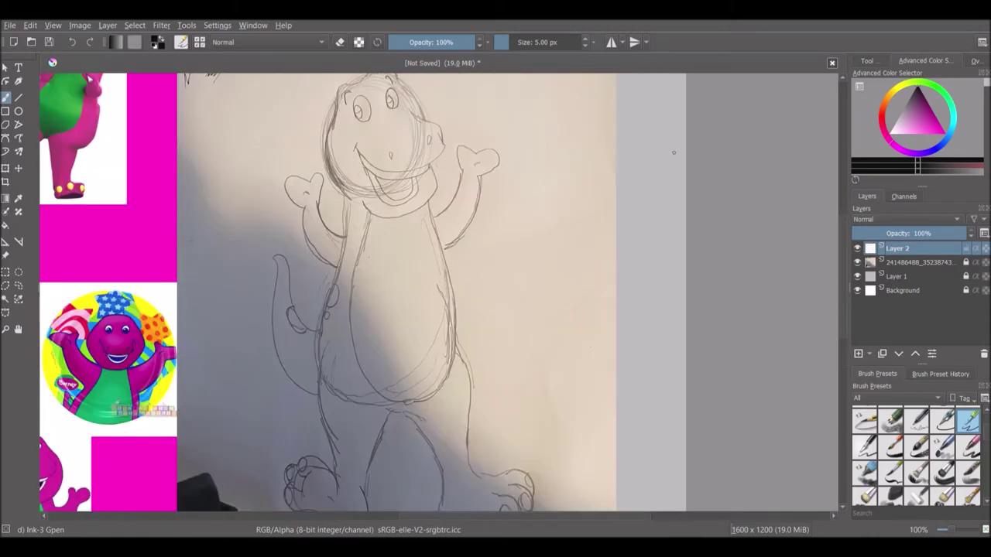
pyautogui.scroll(-1, 674, 152)
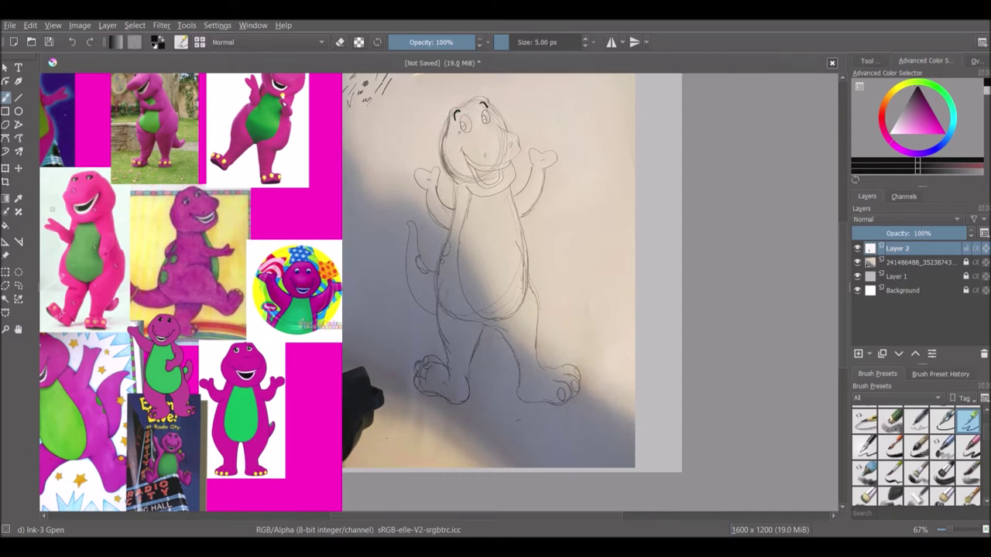
pyautogui.moveTo(460, 127)
pyautogui.mouseDown()
pyautogui.moveTo(462, 116)
pyautogui.moveTo(472, 121)
pyautogui.moveTo(460, 130)
pyautogui.mouseUp()
pyautogui.moveTo(483, 121)
pyautogui.mouseDown()
pyautogui.moveTo(490, 109)
pyautogui.moveTo(488, 123)
pyautogui.mouseUp()
pyautogui.moveTo(516, 143)
pyautogui.mouseDown()
pyautogui.moveTo(519, 155)
pyautogui.moveTo(485, 166)
pyautogui.mouseUp()
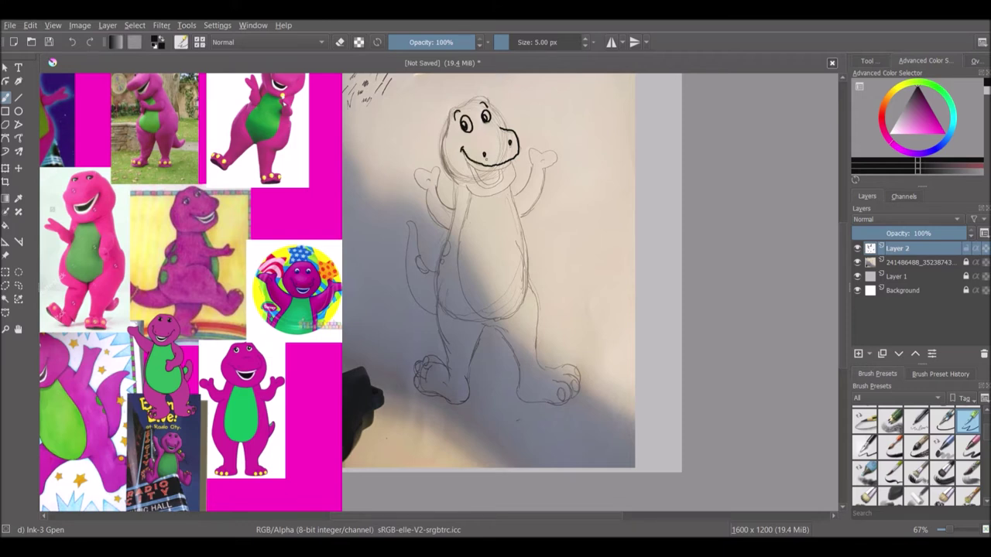
pyautogui.moveTo(512, 159); pyautogui.dragTo(497, 172)
pyautogui.moveTo(500, 167)
pyautogui.mouseDown()
pyautogui.moveTo(491, 185)
pyautogui.moveTo(472, 162)
pyautogui.moveTo(500, 176)
pyautogui.moveTo(488, 190)
pyautogui.moveTo(472, 184)
pyautogui.mouseUp()
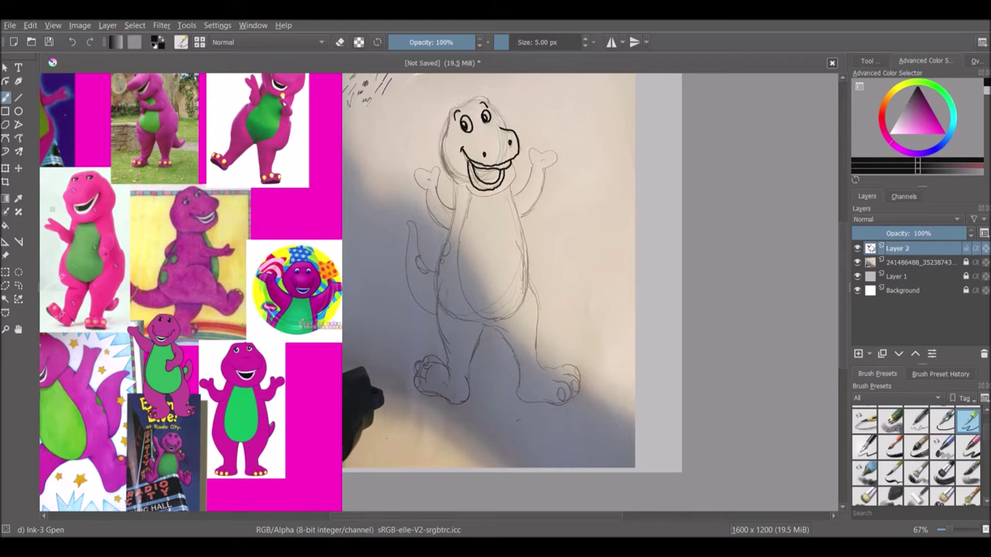
# Undo the last mouth strokes, redraw the open mouth with its tongue, and ink the jaw and head outline.
pyautogui.hotkey('ctrl', 'z')
pyautogui.hotkey('ctrl', 'z')
pyautogui.hotkey('ctrl', 'z')
pyautogui.moveTo(475, 174); pyautogui.dragTo(494, 186)
pyautogui.moveTo(505, 174)
pyautogui.mouseDown()
pyautogui.moveTo(485, 192)
pyautogui.moveTo(472, 172)
pyautogui.mouseUp()
pyautogui.moveTo(515, 171)
pyautogui.mouseDown()
pyautogui.moveTo(503, 194)
pyautogui.moveTo(474, 199)
pyautogui.moveTo(441, 155)
pyautogui.moveTo(447, 109)
pyautogui.moveTo(478, 95)
pyautogui.moveTo(503, 117)
pyautogui.mouseUp()
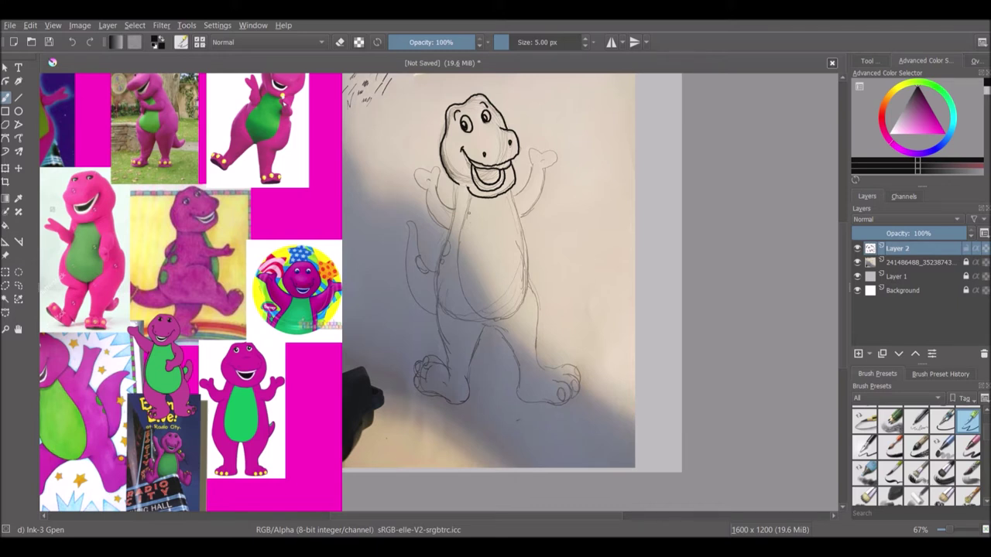
# Ink the oval belly outline and both raised arms with their hands, tracing the sketch.
pyautogui.moveTo(469, 196)
pyautogui.mouseDown()
pyautogui.moveTo(460, 291)
pyautogui.moveTo(470, 310)
pyautogui.moveTo(502, 317)
pyautogui.moveTo(521, 309)
pyautogui.moveTo(528, 278)
pyautogui.moveTo(512, 195)
pyautogui.mouseUp()
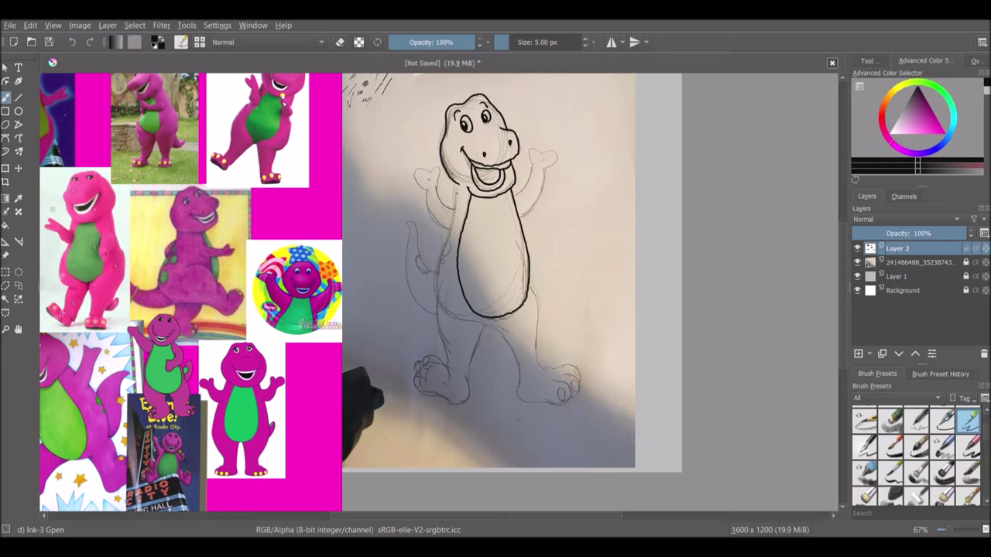
pyautogui.moveTo(455, 180)
pyautogui.mouseDown()
pyautogui.moveTo(456, 217)
pyautogui.moveTo(436, 194)
pyautogui.moveTo(438, 170)
pyautogui.moveTo(413, 174)
pyautogui.moveTo(438, 227)
pyautogui.moveTo(452, 232)
pyautogui.mouseUp()
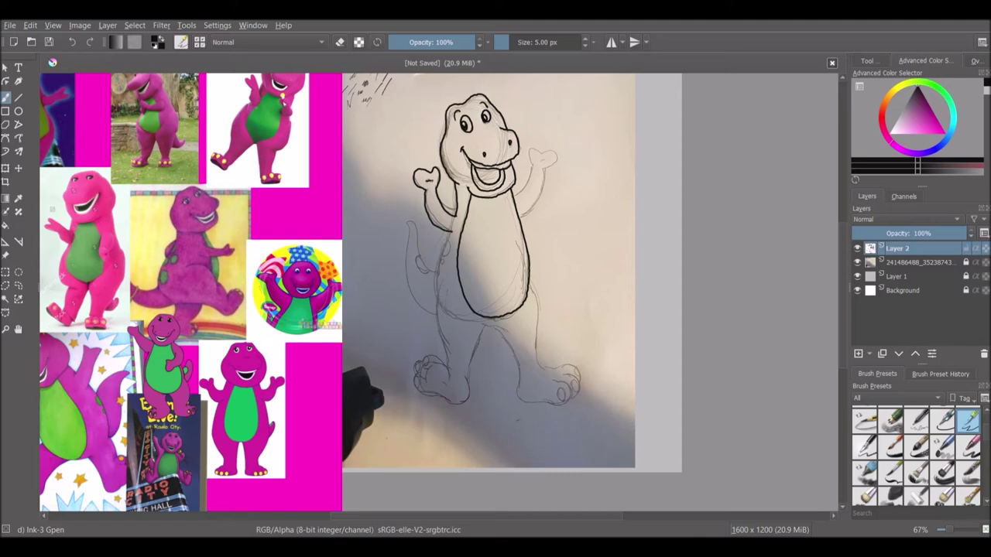
pyautogui.moveTo(518, 194)
pyautogui.mouseDown()
pyautogui.moveTo(531, 158)
pyautogui.moveTo(556, 147)
pyautogui.moveTo(525, 228)
pyautogui.mouseUp()
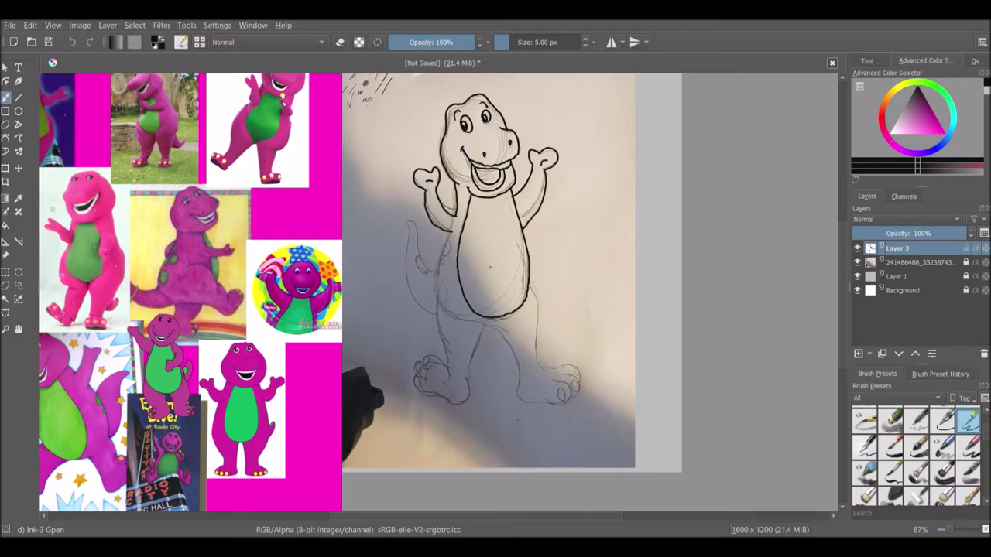
# Ink the curved tail, the flank beside it and the outer edge of the adjoining leg.
pyautogui.moveTo(444, 277); pyautogui.dragTo(448, 358)
pyautogui.moveTo(448, 231); pyautogui.dragTo(437, 278)
pyautogui.moveTo(423, 264)
pyautogui.mouseDown()
pyautogui.moveTo(406, 220)
pyautogui.moveTo(411, 299)
pyautogui.moveTo(430, 313)
pyautogui.mouseUp()
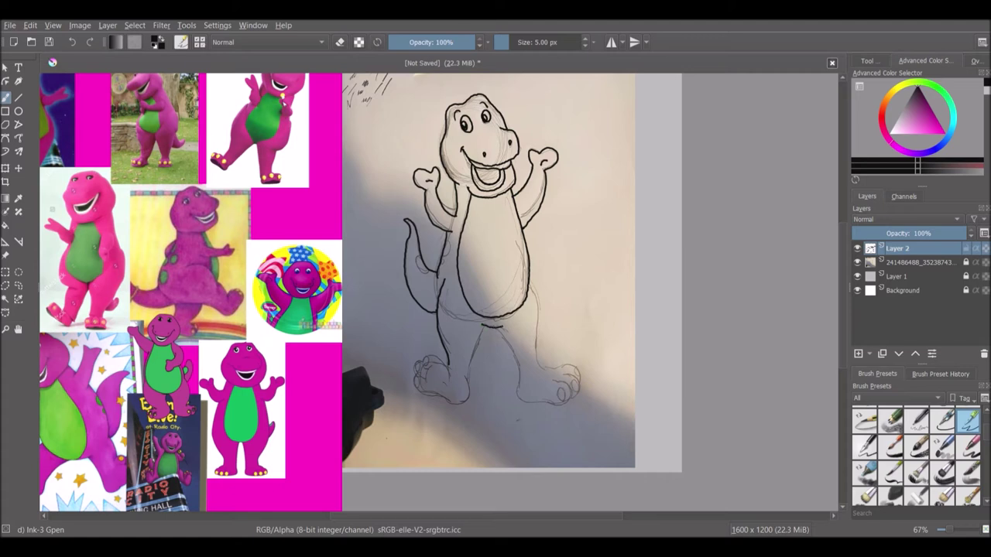
# Ink the leg and foot farther from the tail, redrawing the undone leg strokes, and complete the other leg and foot.
pyautogui.moveTo(500, 328)
pyautogui.mouseDown()
pyautogui.moveTo(502, 390)
pyautogui.moveTo(511, 367)
pyautogui.mouseUp()
pyautogui.moveTo(528, 289)
pyautogui.mouseDown()
pyautogui.moveTo(547, 357)
pyautogui.moveTo(537, 374)
pyautogui.moveTo(551, 389)
pyautogui.moveTo(528, 407)
pyautogui.moveTo(558, 404)
pyautogui.moveTo(539, 411)
pyautogui.mouseUp()
pyautogui.hotkey('ctrl', 'z')
pyautogui.hotkey('ctrl', 'z')
pyautogui.hotkey('ctrl', 'z')
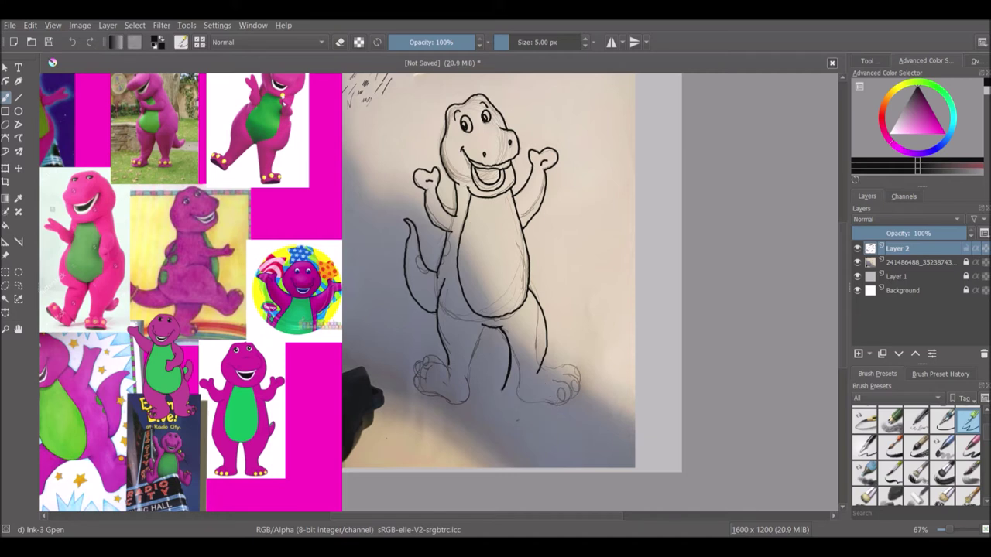
pyautogui.moveTo(502, 390)
pyautogui.mouseDown()
pyautogui.moveTo(528, 414)
pyautogui.moveTo(548, 411)
pyautogui.moveTo(564, 390)
pyautogui.moveTo(568, 410)
pyautogui.moveTo(547, 413)
pyautogui.moveTo(565, 378)
pyautogui.moveTo(548, 371)
pyautogui.moveTo(576, 372)
pyautogui.moveTo(581, 391)
pyautogui.mouseUp()
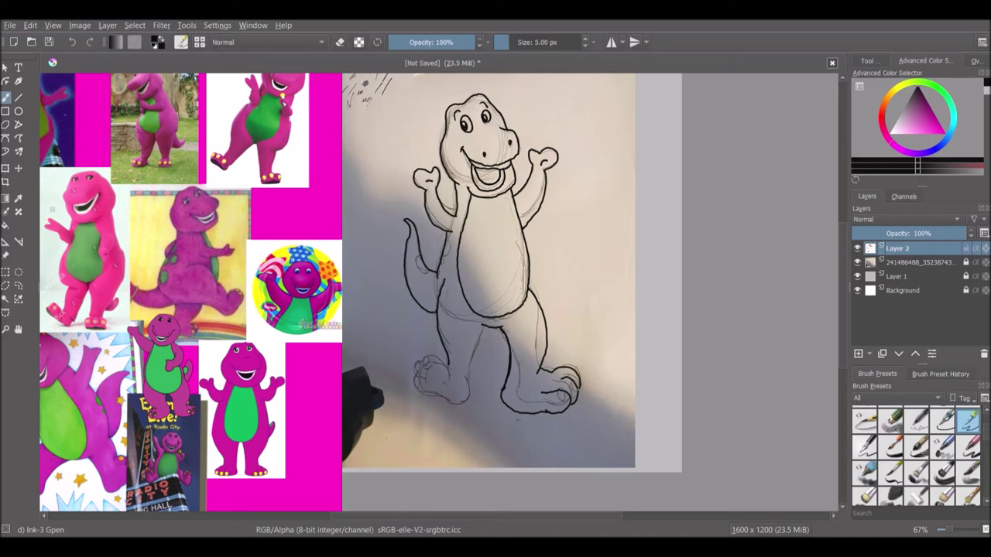
pyautogui.moveTo(448, 374)
pyautogui.mouseDown()
pyautogui.moveTo(426, 356)
pyautogui.moveTo(418, 390)
pyautogui.moveTo(467, 401)
pyautogui.moveTo(483, 322)
pyautogui.mouseUp()
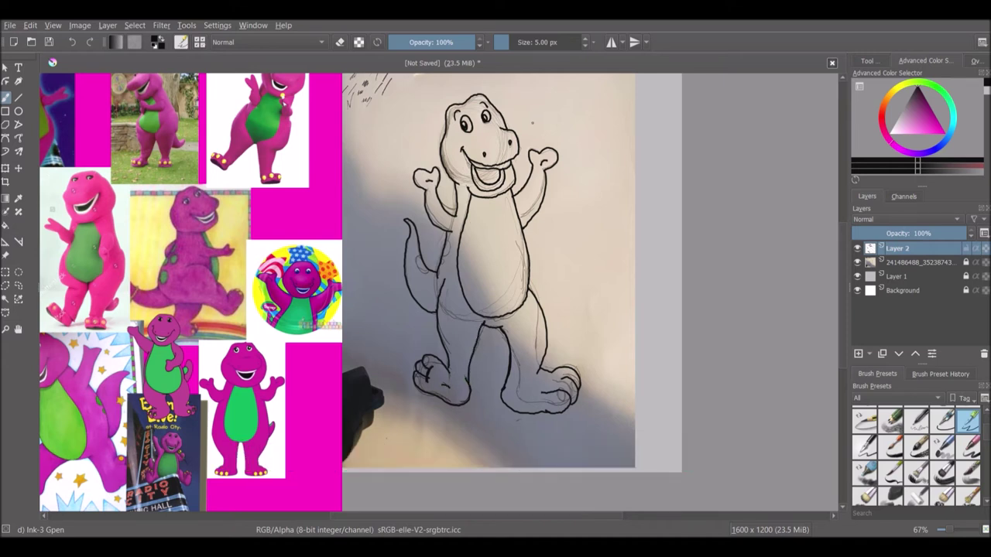
# Hide the sketch photo layer and add a new paint layer directly beneath the line art on Layer 2.
pyautogui.click(857, 263)
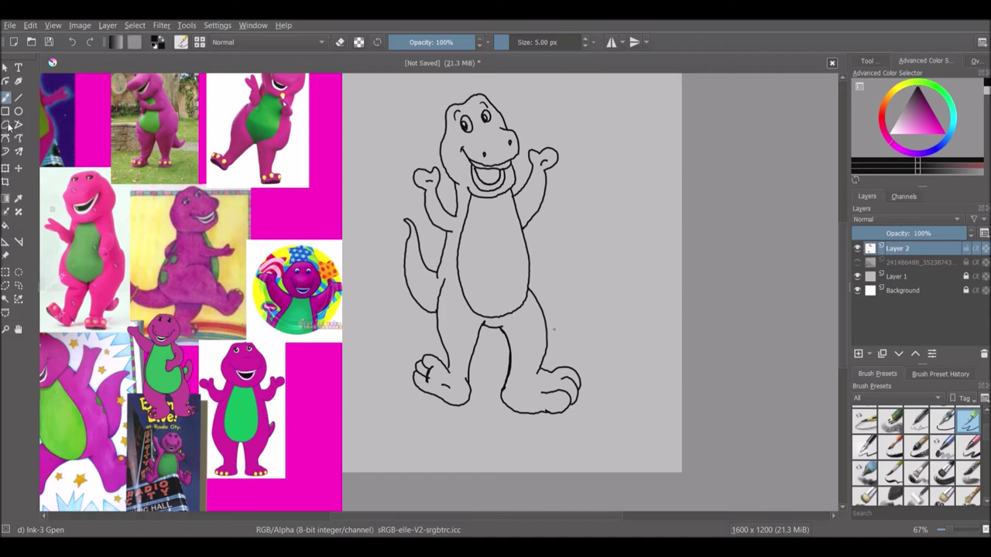
pyautogui.click(340, 42)
pyautogui.click(341, 44)
pyautogui.click(858, 354)
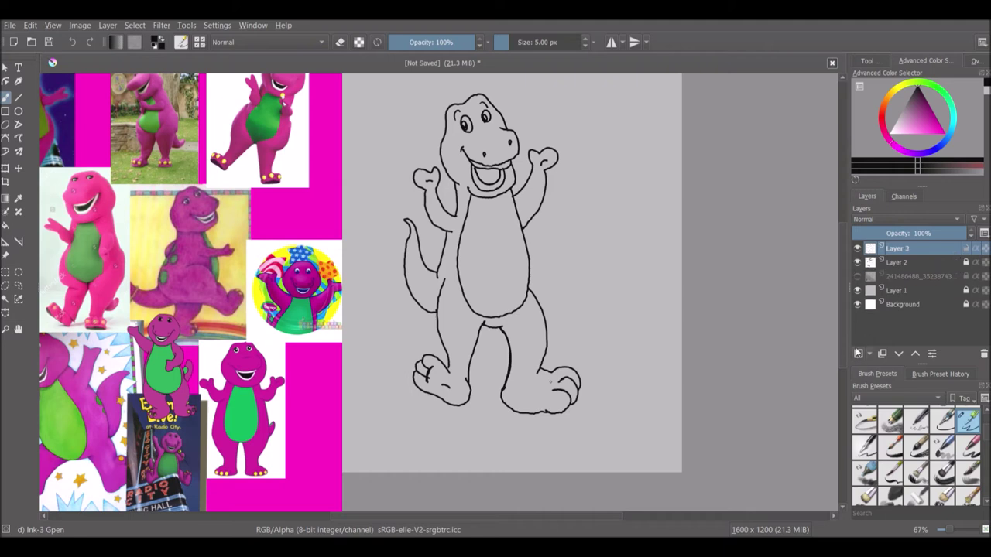
pyautogui.moveTo(906, 253); pyautogui.dragTo(906, 263)
# Select the dinosaur's body areas enclosed by the line art with the Contiguous Selection tool.
pyautogui.click(5, 299)
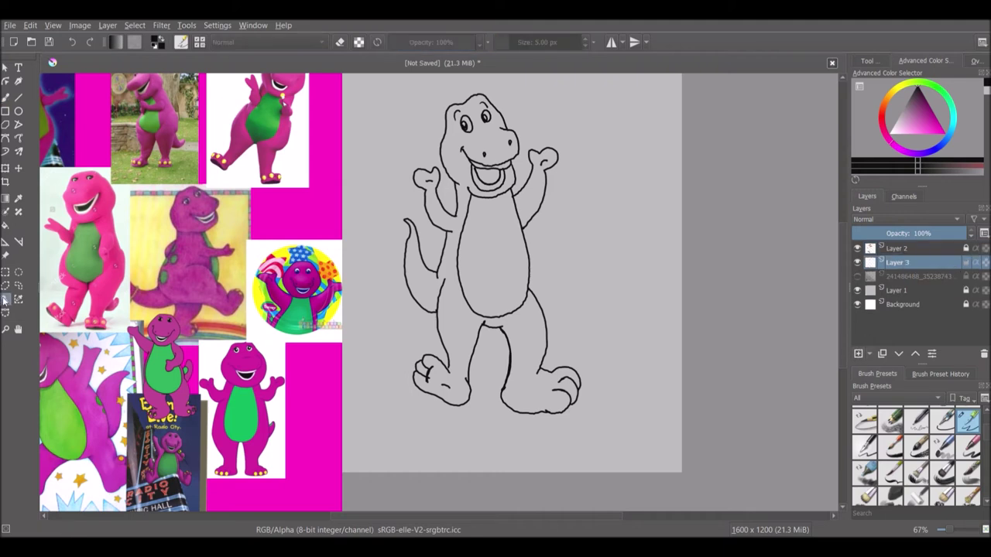
pyautogui.click(538, 209)
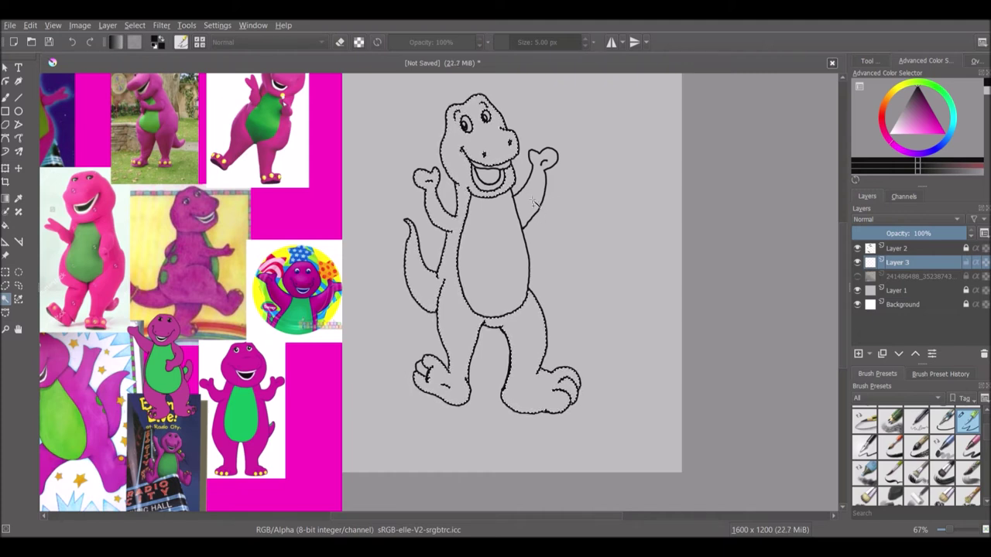
pyautogui.click(944, 135)
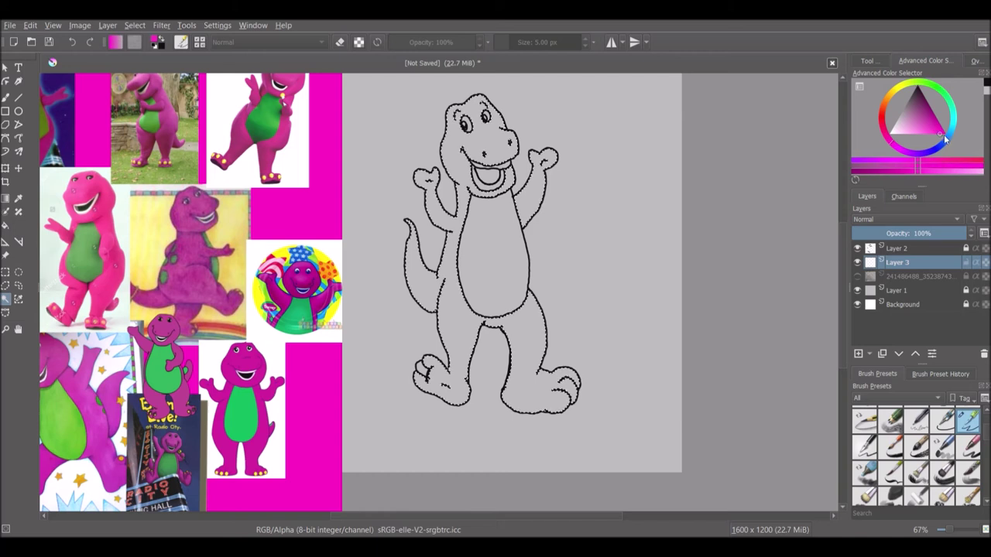
pyautogui.click(936, 134)
pyautogui.click(936, 162)
pyautogui.click(944, 132)
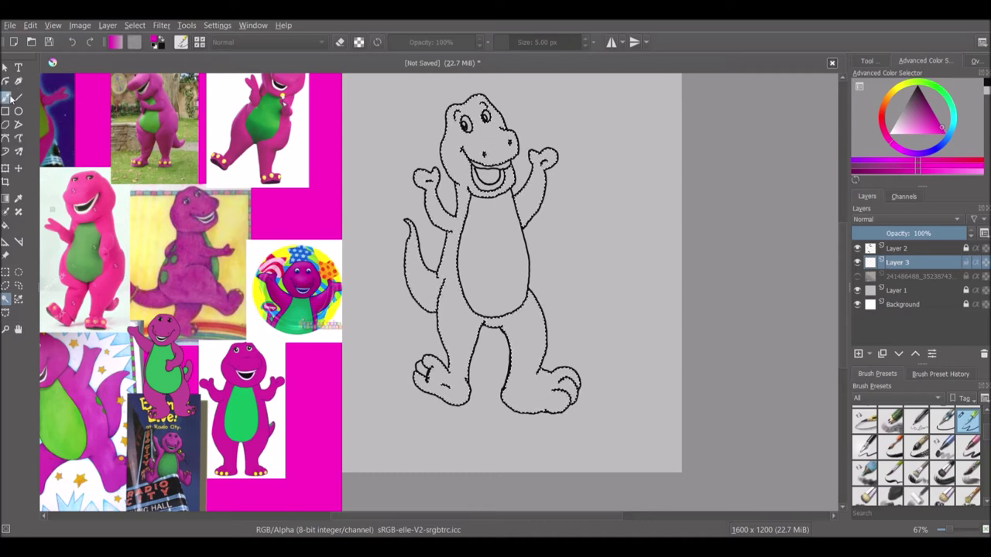
# Sample the magenta from the flat-coloured reference dinosaur with raised arms and fill the body and the remaining toes on Layer 3.
pyautogui.click(17, 200)
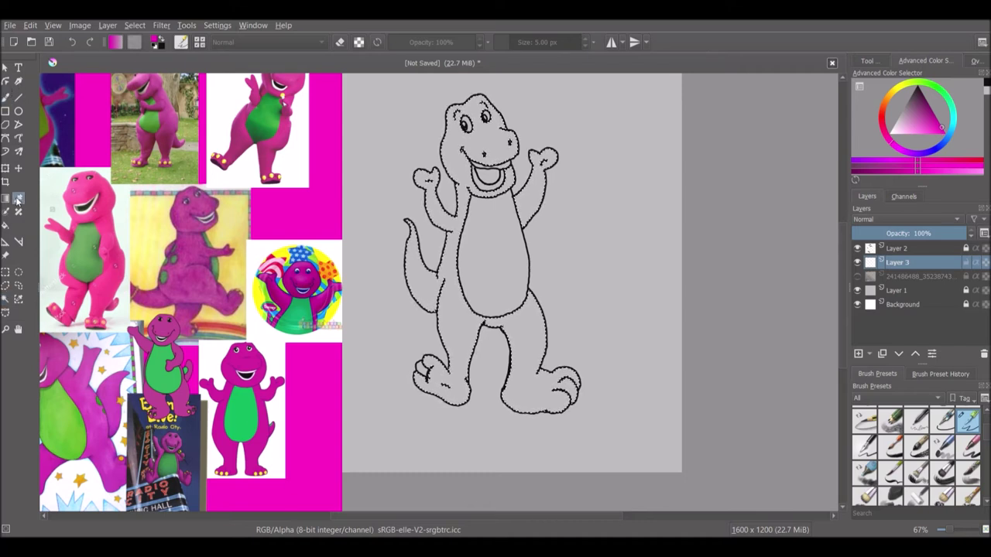
pyautogui.click(269, 421)
pyautogui.click(4, 225)
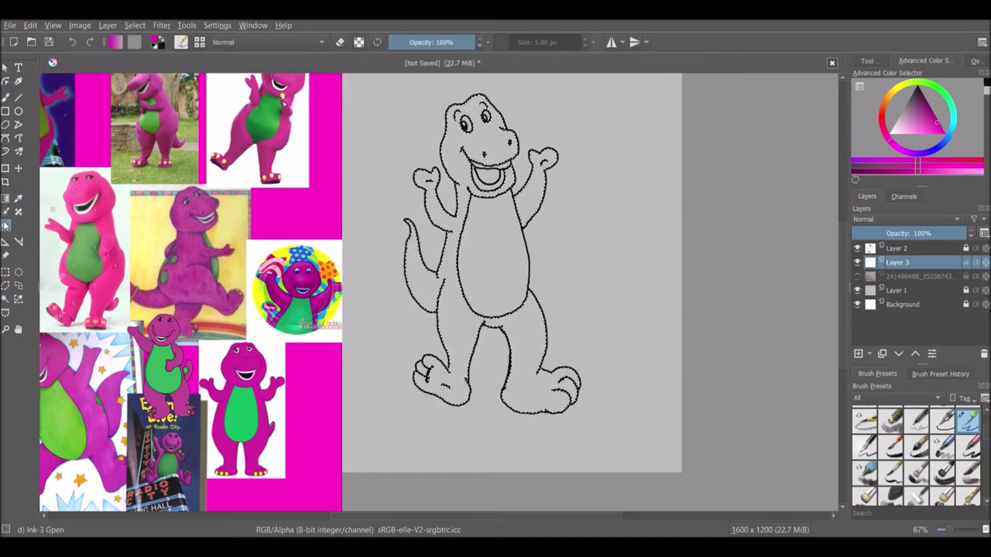
pyautogui.hotkey('shift', 'BackSpace')
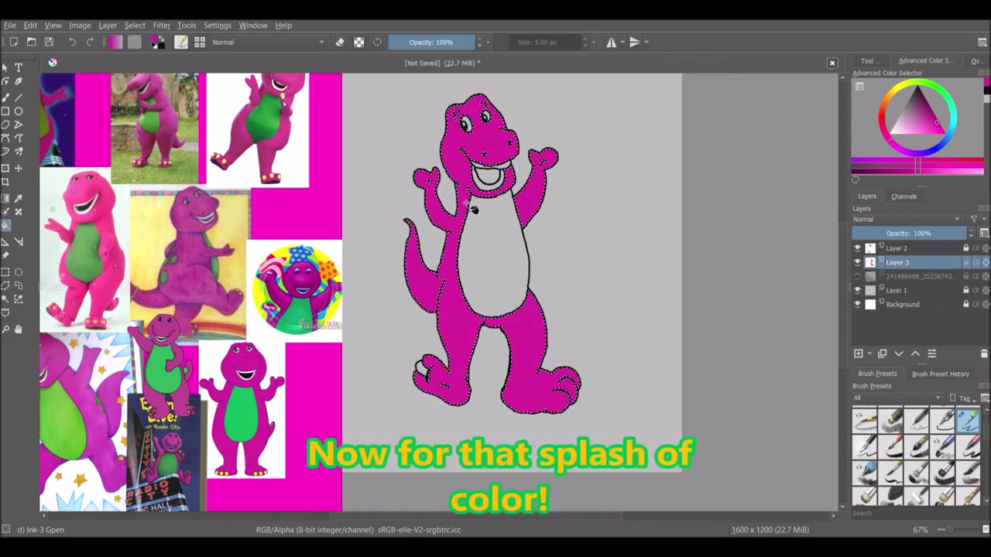
pyautogui.click(5, 302)
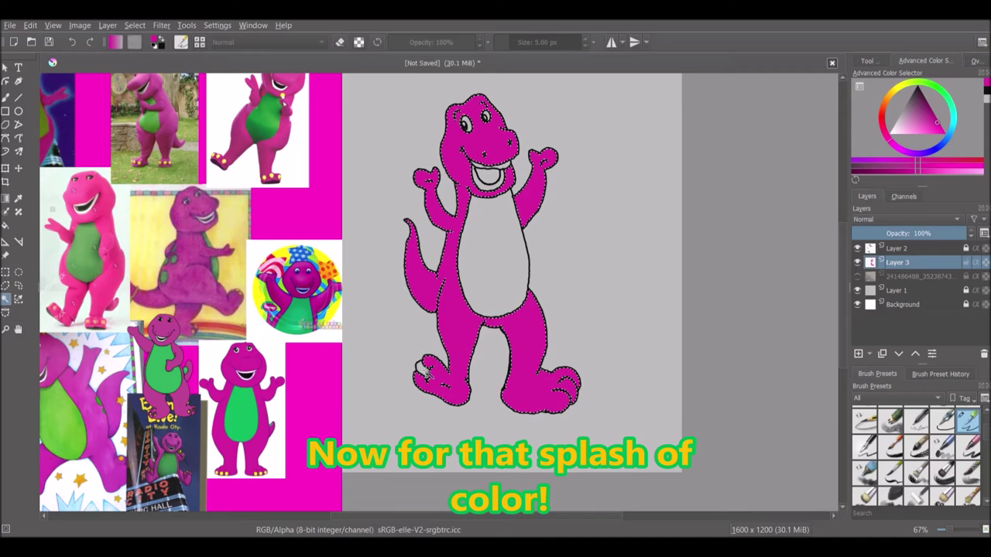
pyautogui.click(5, 226)
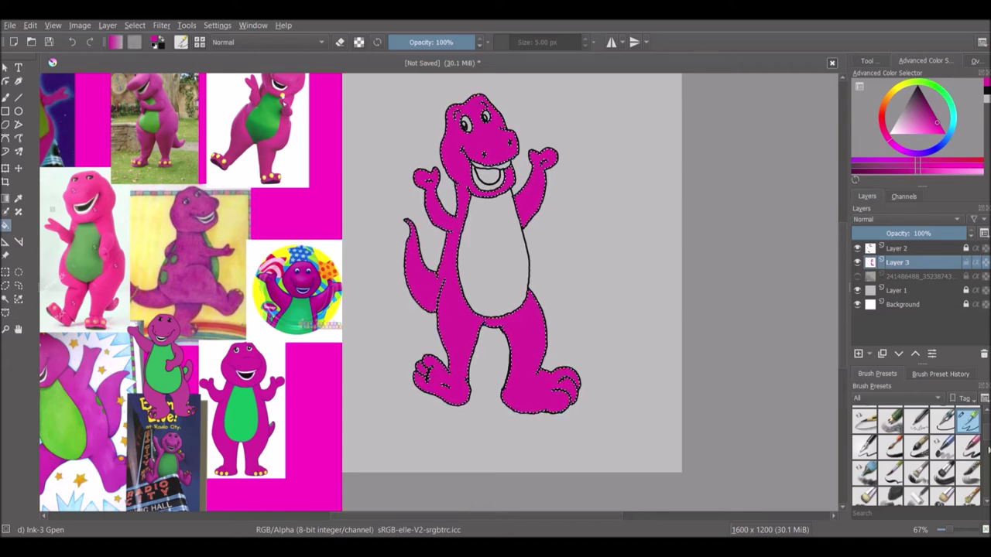
# Paint three yellow toenails on the foot farther from the tail with the Basic-5 Size brush at 9.21 px.
pyautogui.scroll(3, 988, 432)
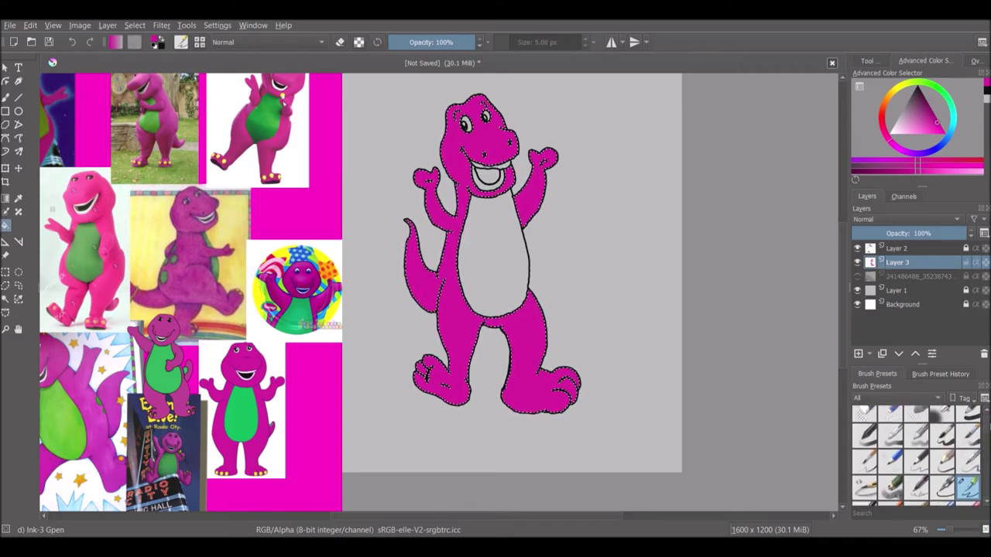
pyautogui.click(942, 435)
pyautogui.moveTo(894, 102); pyautogui.dragTo(959, 134)
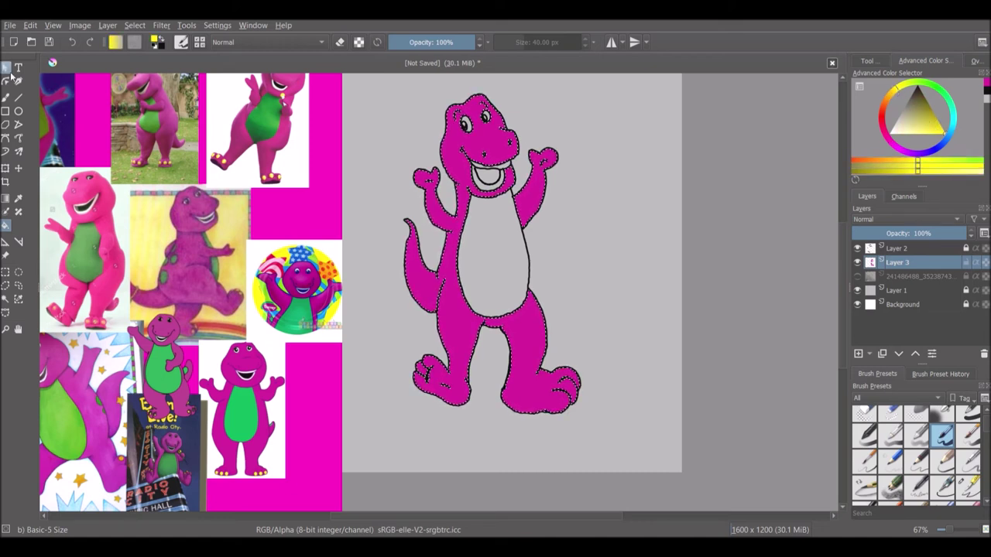
pyautogui.click(6, 96)
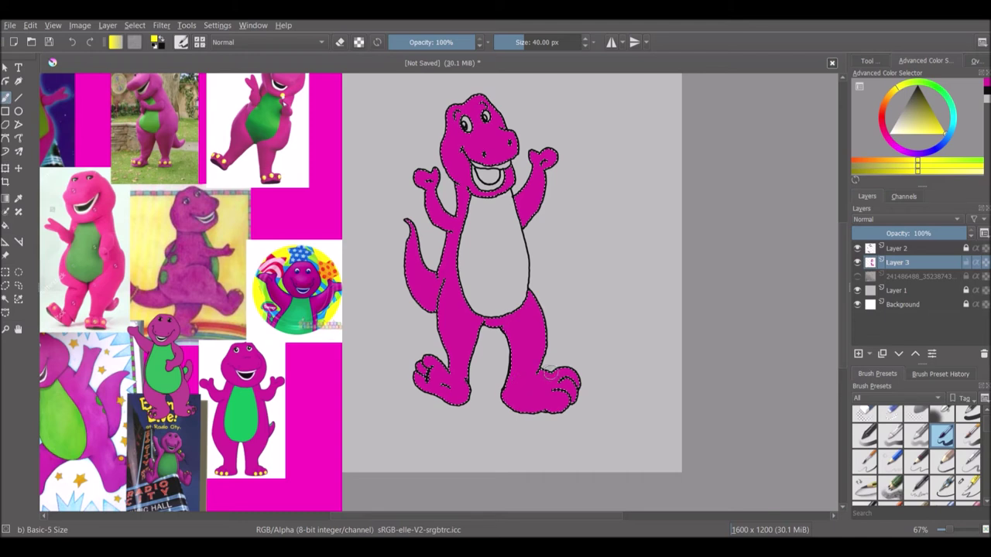
pyautogui.moveTo(557, 394); pyautogui.dragTo(563, 401)
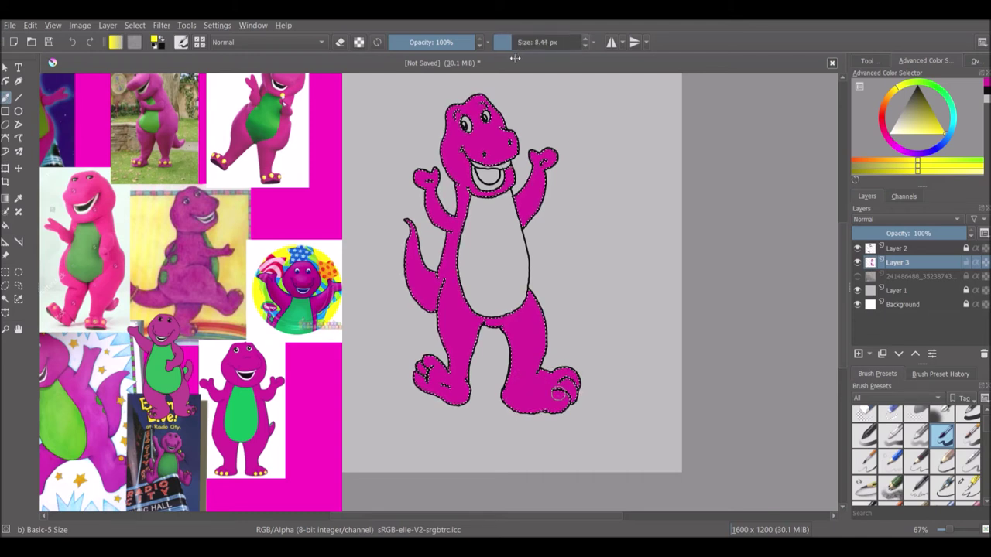
pyautogui.click(563, 401)
pyautogui.moveTo(563, 401); pyautogui.dragTo(564, 404)
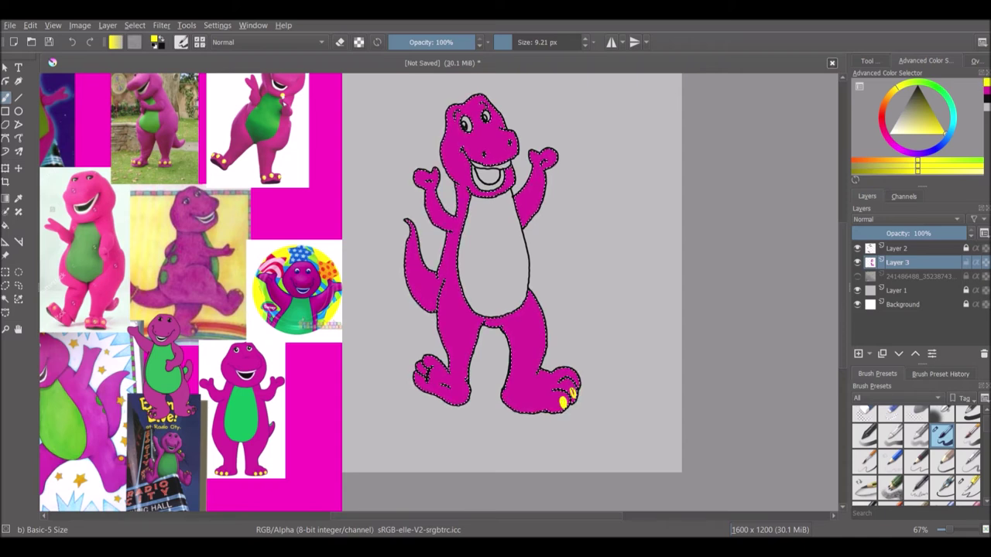
pyautogui.click(573, 392)
pyautogui.click(577, 381)
# Paint three matching yellow toenails on the foot on the tail side.
pyautogui.click(425, 361)
pyautogui.click(419, 365)
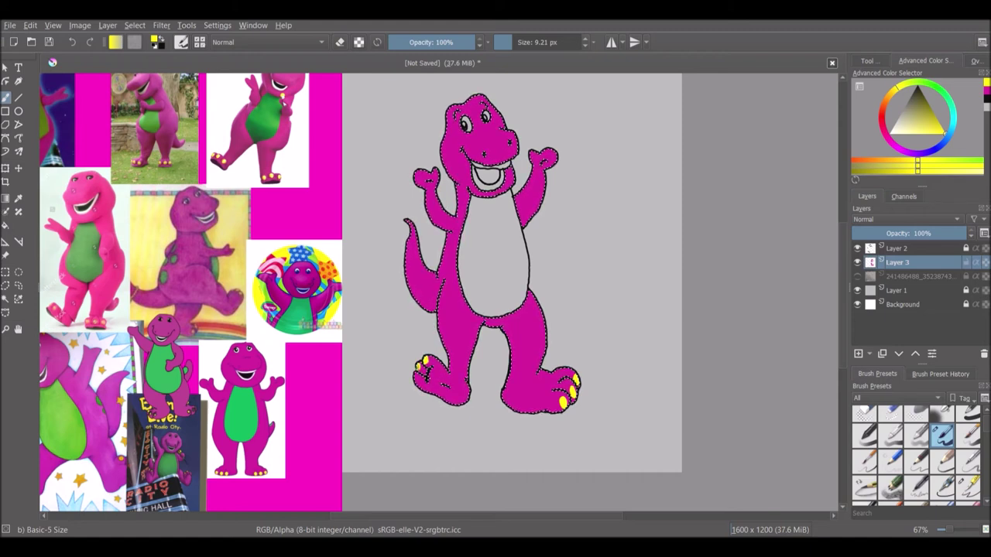
pyautogui.click(415, 373)
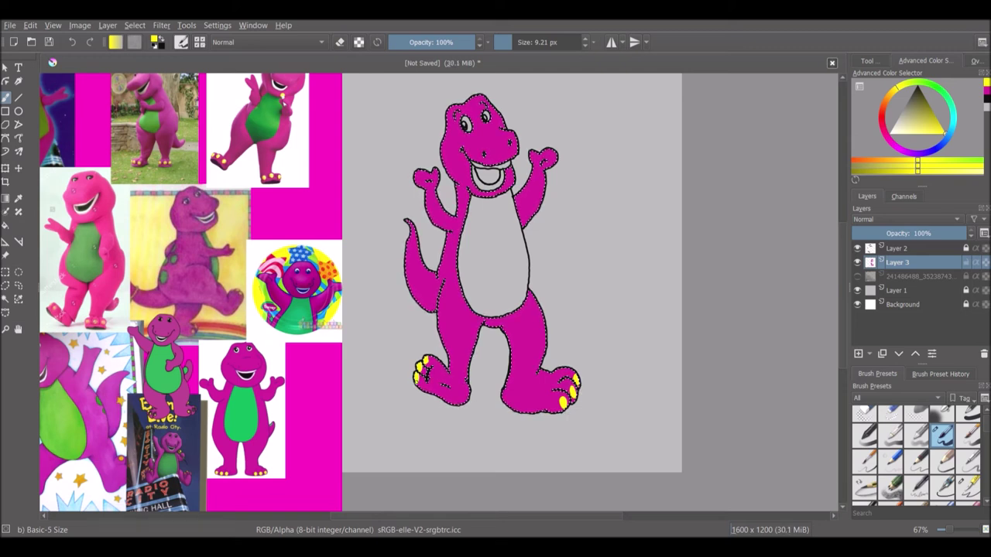
# Paint green spots on the tail and back, using brush sizes of 35.73 px and 14.80 px.
pyautogui.moveTo(486, 109)
pyautogui.mouseDown()
pyautogui.moveTo(943, 115)
pyautogui.moveTo(948, 97)
pyautogui.moveTo(956, 122)
pyautogui.mouseUp()
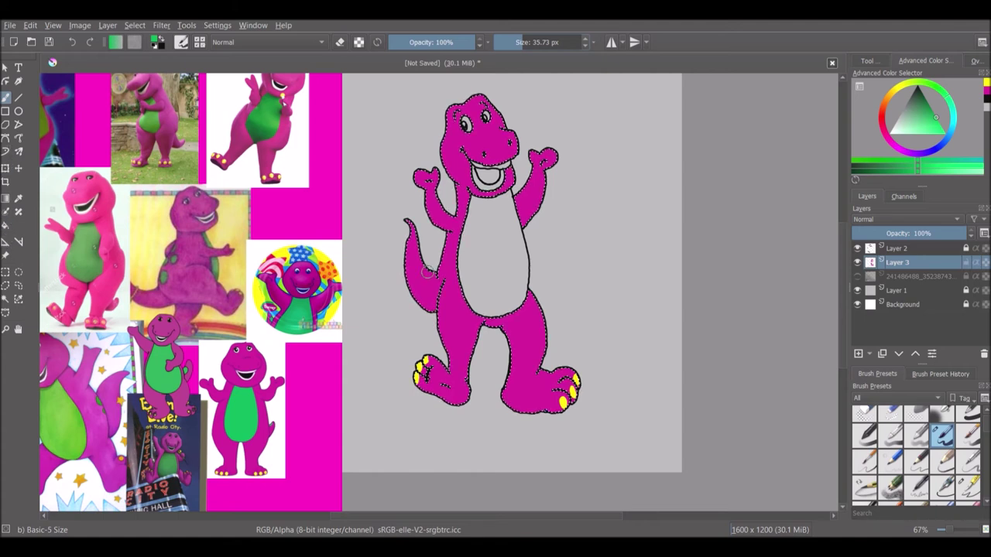
pyautogui.moveTo(419, 259); pyautogui.dragTo(446, 266)
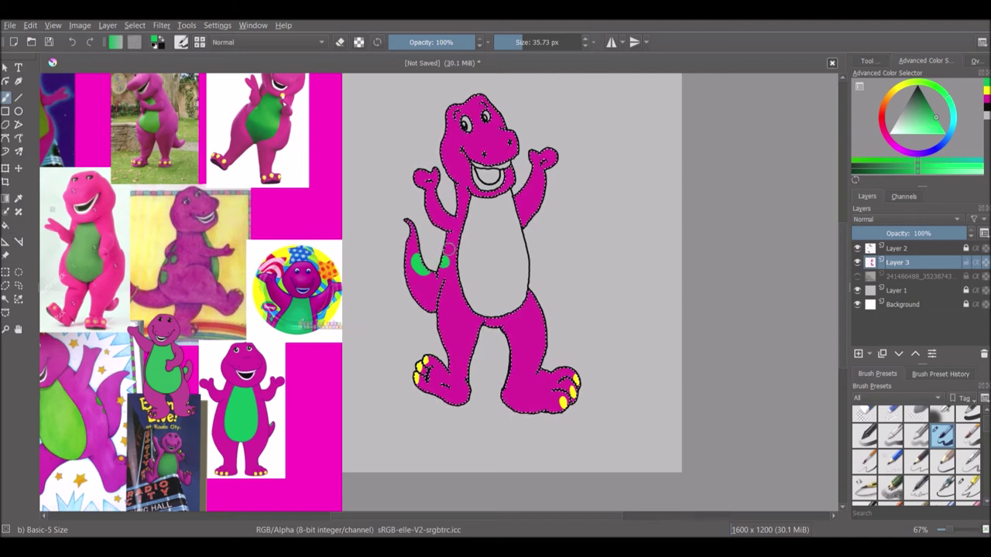
pyautogui.click(421, 290)
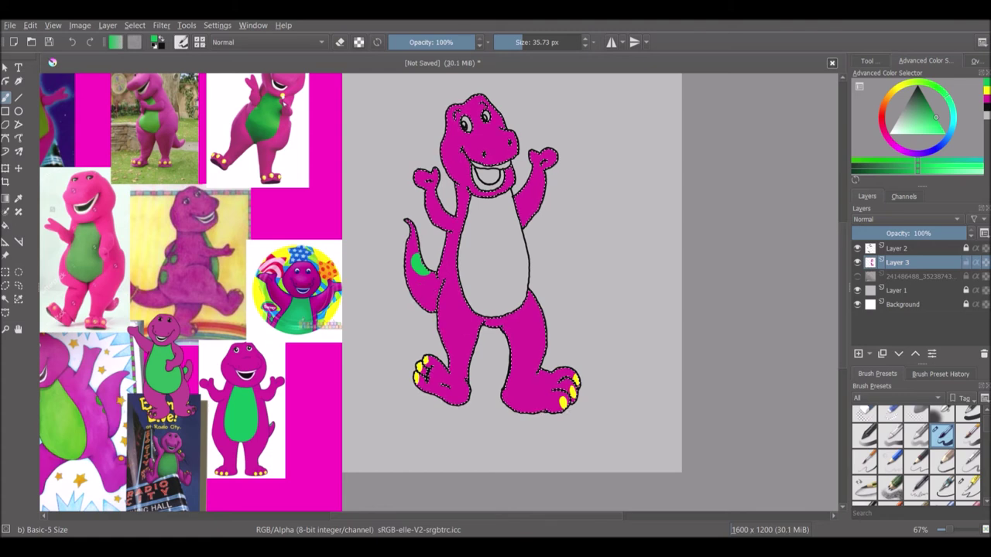
pyautogui.moveTo(520, 48); pyautogui.dragTo(514, 48)
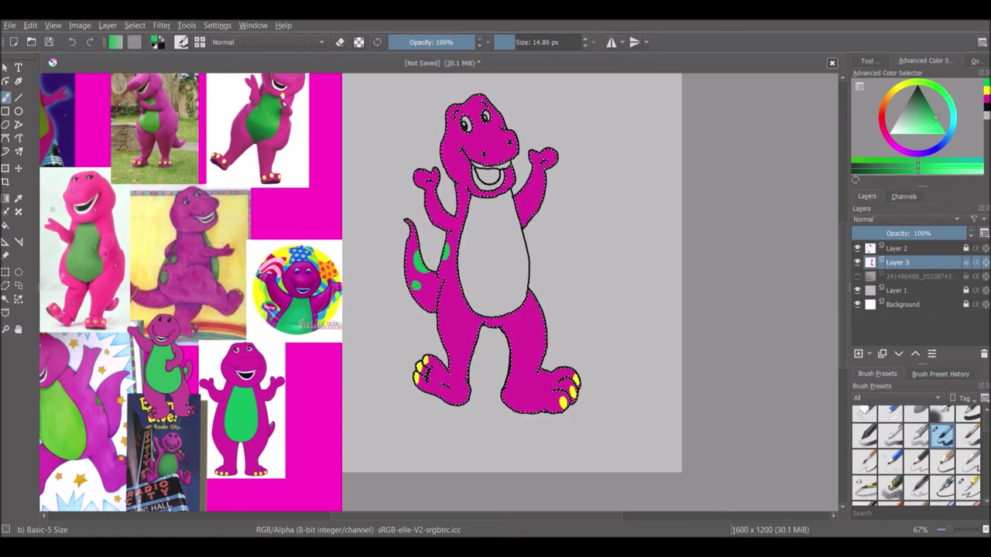
# Select the dinosaur's belly area and fill it with the current green on Layer 3.
pyautogui.click(6, 300)
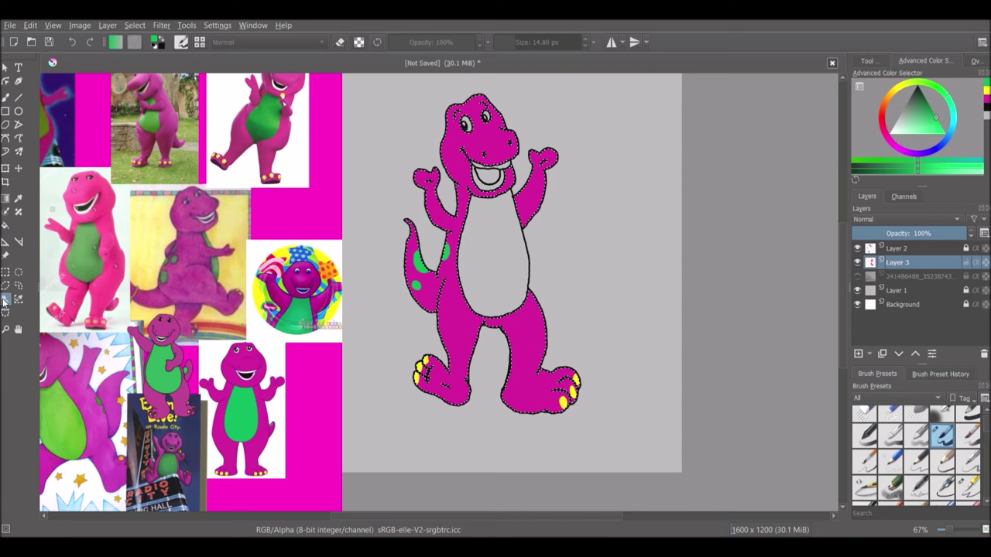
pyautogui.click(507, 275)
pyautogui.click(6, 225)
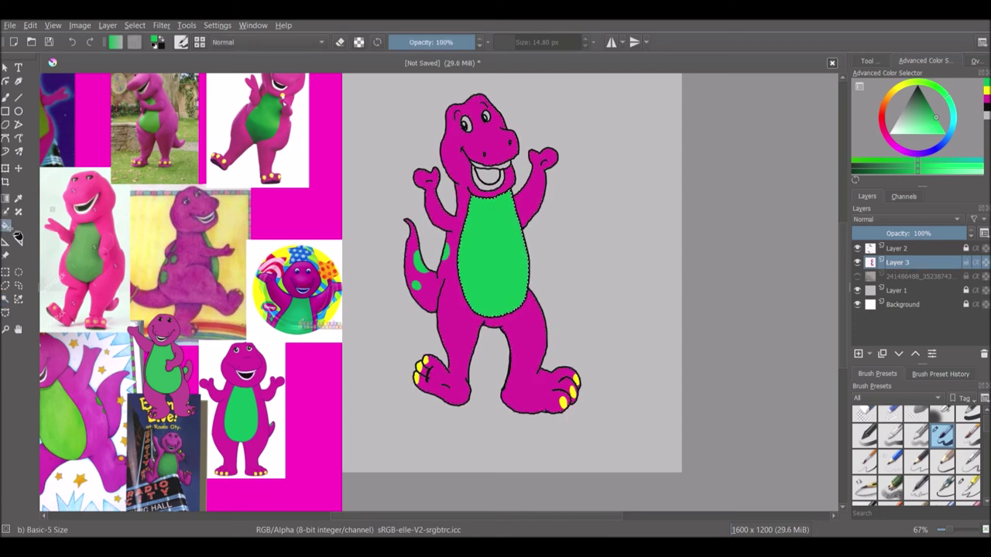
# Select the eye whites and the band around the open mouth, and fill them with white.
pyautogui.click(5, 300)
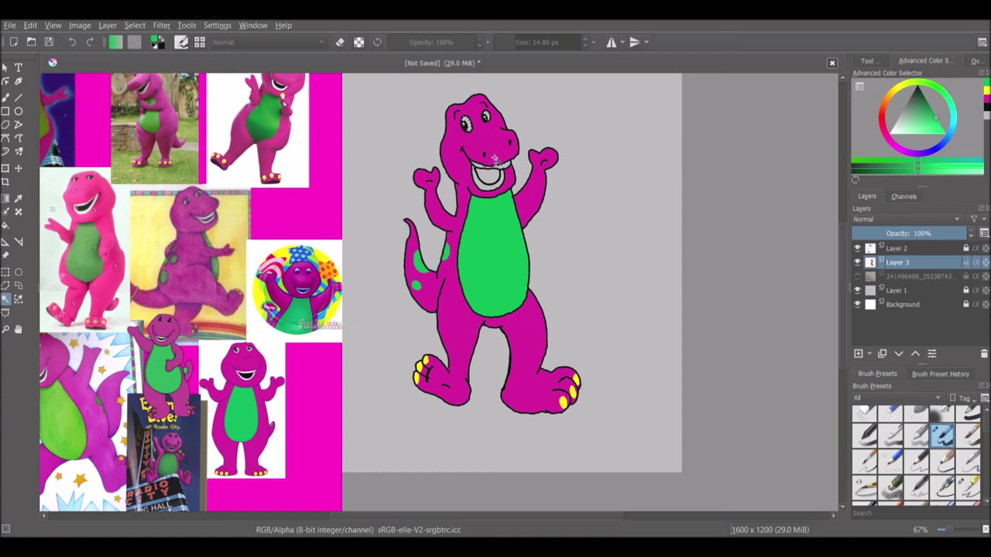
pyautogui.moveTo(508, 174)
pyautogui.mouseDown()
pyautogui.moveTo(477, 164)
pyautogui.moveTo(507, 165)
pyautogui.moveTo(480, 167)
pyautogui.moveTo(495, 190)
pyautogui.mouseUp()
pyautogui.click(905, 126)
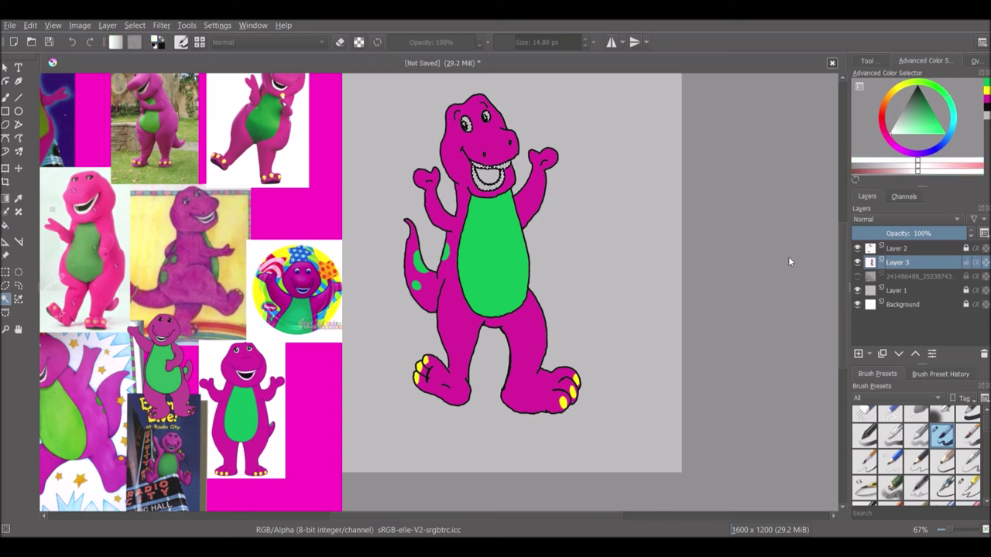
pyautogui.click(5, 225)
pyautogui.click(486, 175)
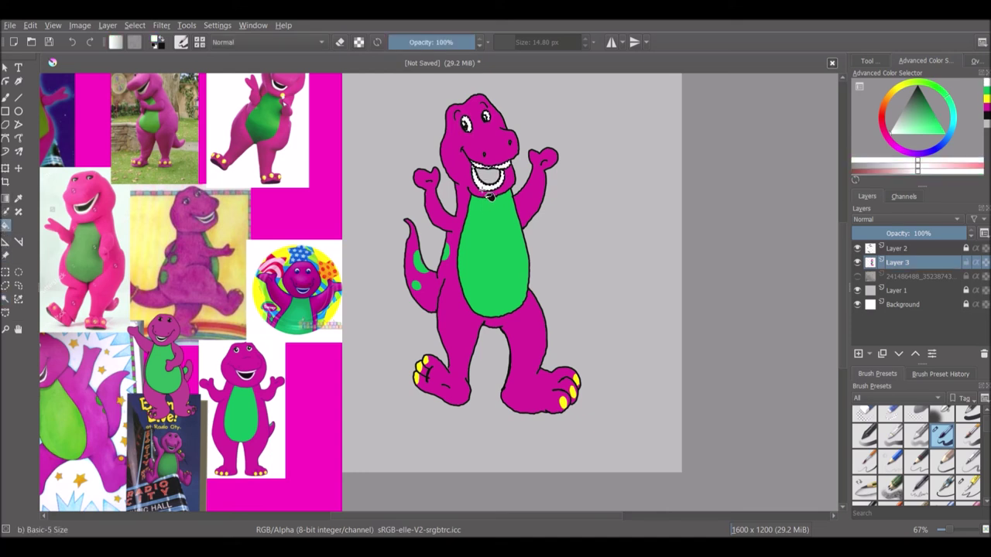
# Select the inside of the dinosaur's open mouth and fill it with black.
pyautogui.hotkey('ctrl', 'shift', 'w')
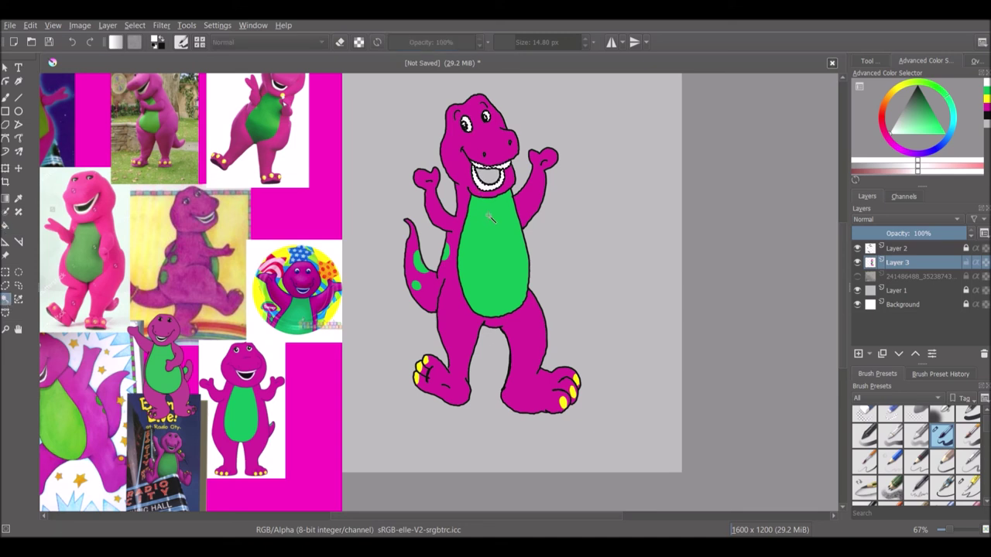
pyautogui.click(7, 226)
pyautogui.press('d')
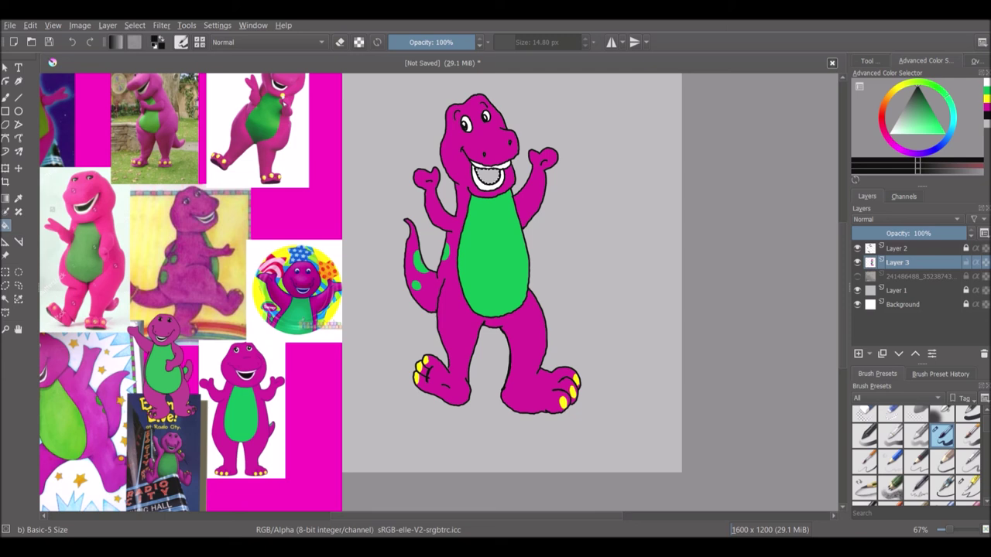
pyautogui.click(488, 178)
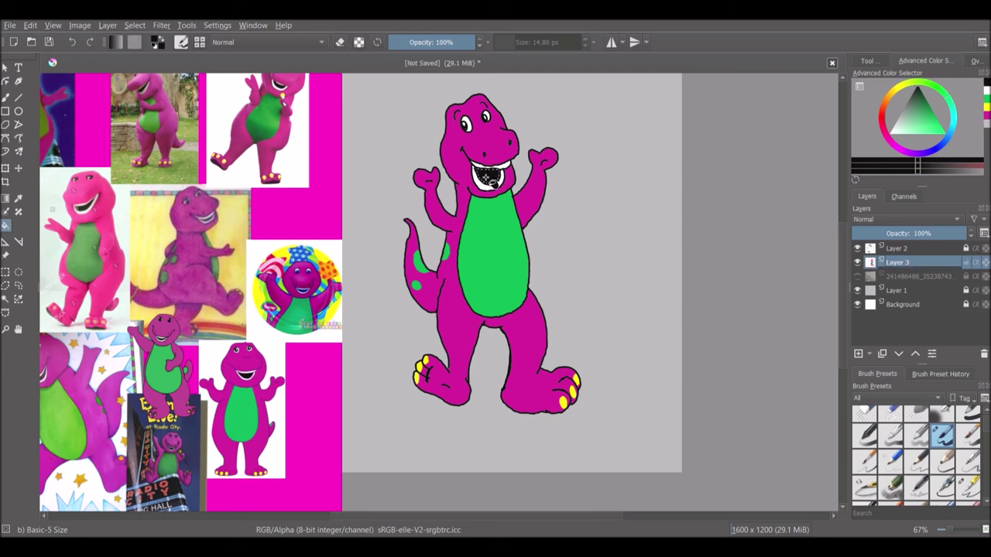
pyautogui.click(10, 299)
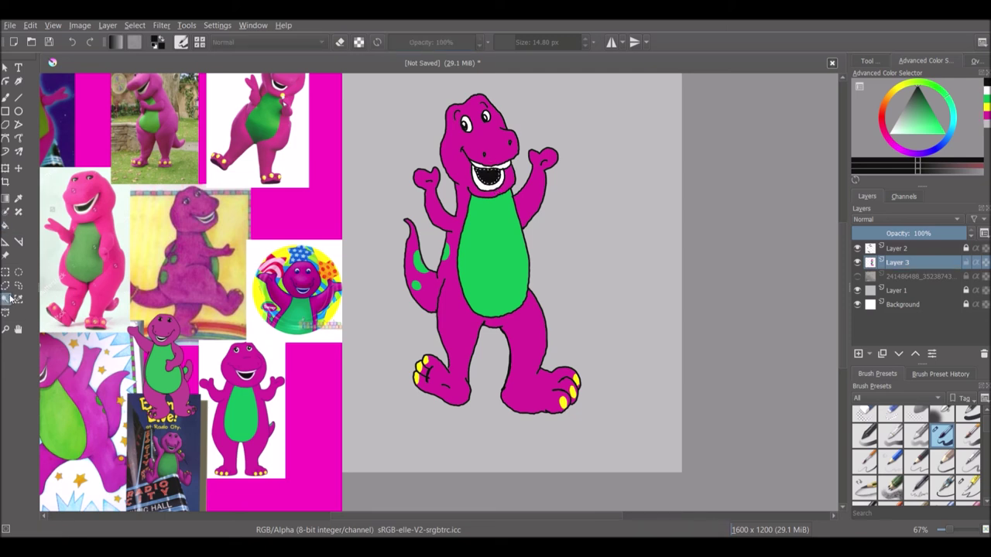